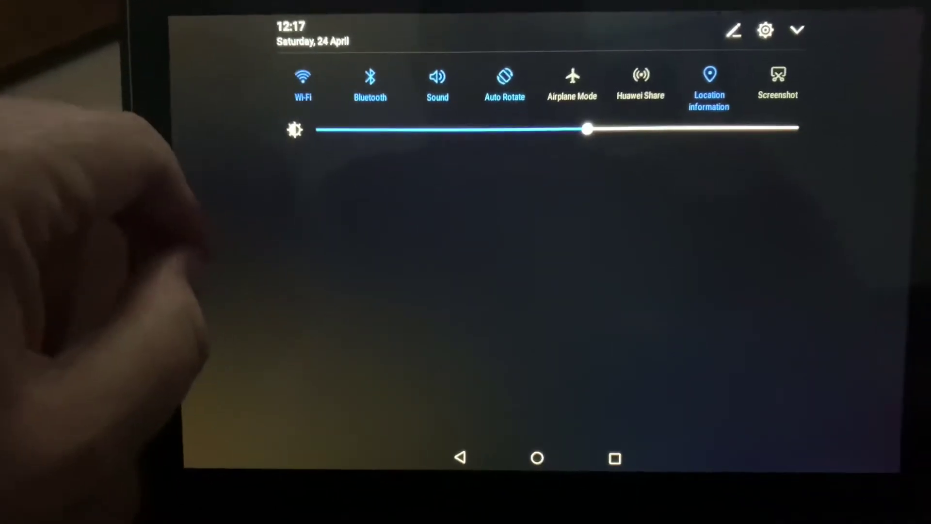
# - Join the tablet to the VONETS_2.4G_A6D4 Wi-Fi network from the Wi-Fi settings
pyautogui.click(303, 80)
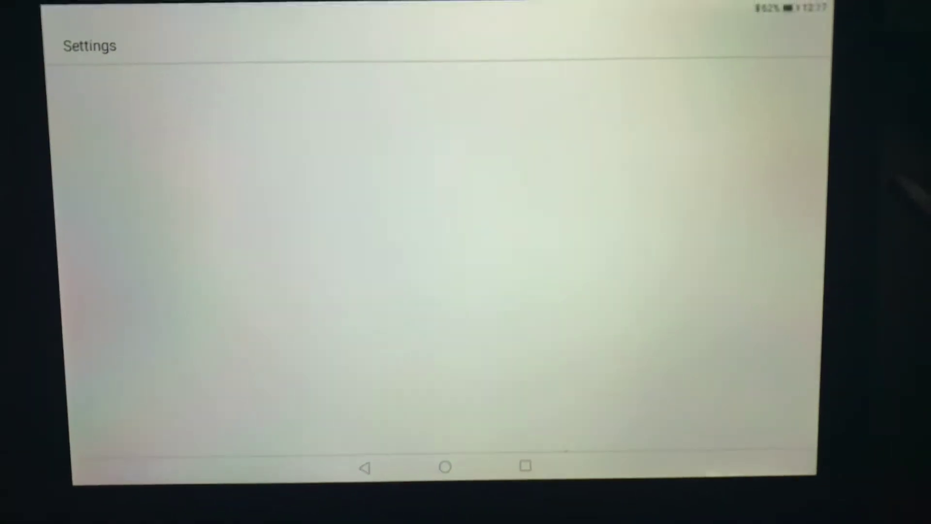
pyautogui.click(106, 124)
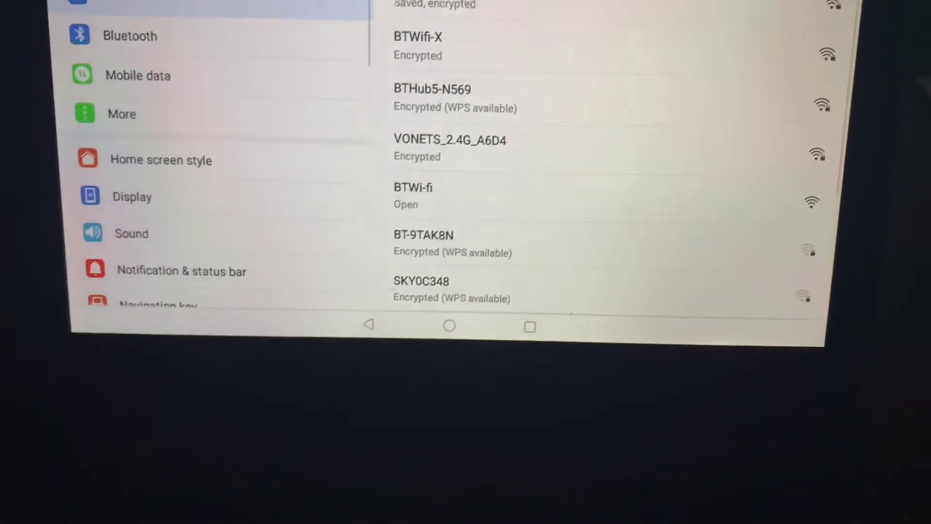
pyautogui.click(424, 244)
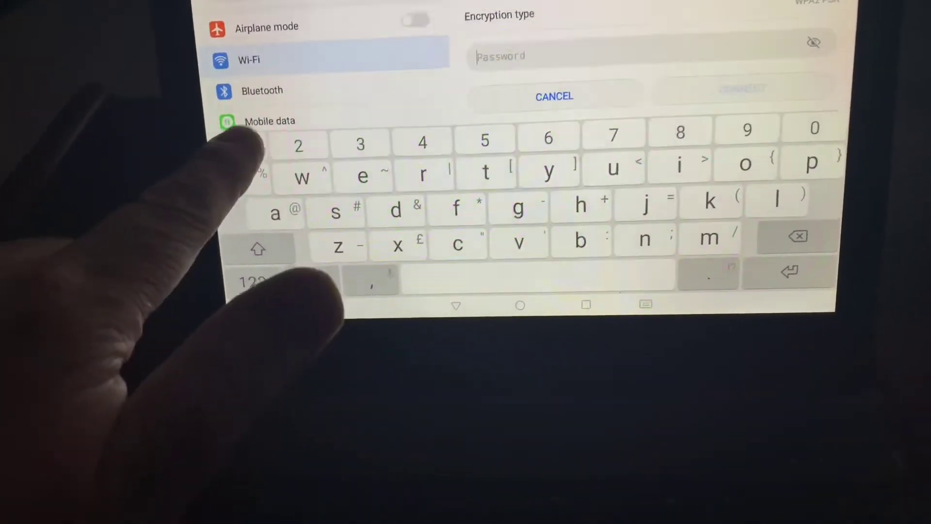
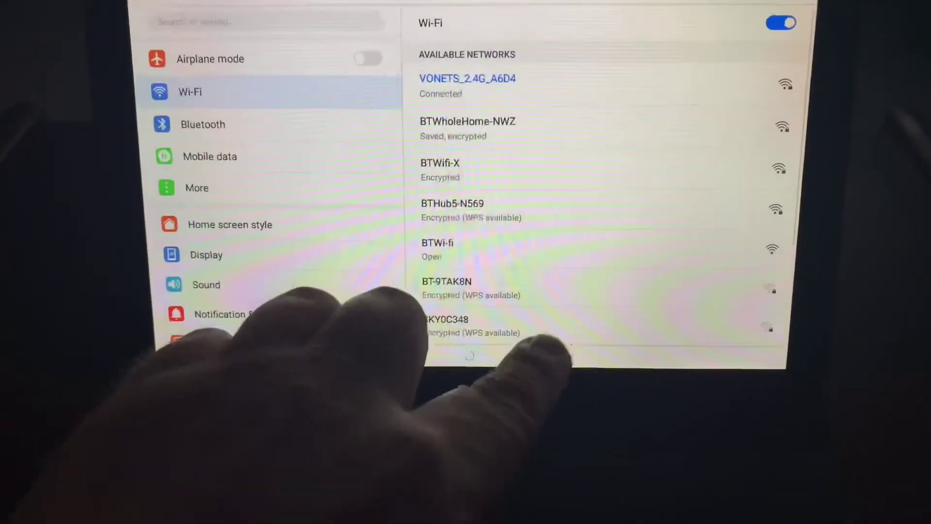
# - Close Settings and reload the localnode.local.mesh status page, resubmitting the form data
pyautogui.click(540, 353)
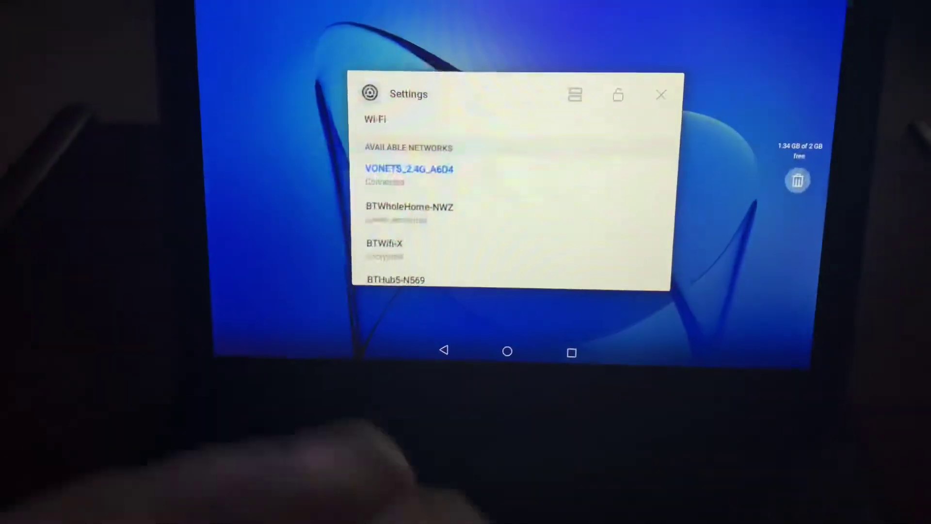
pyautogui.click(440, 351)
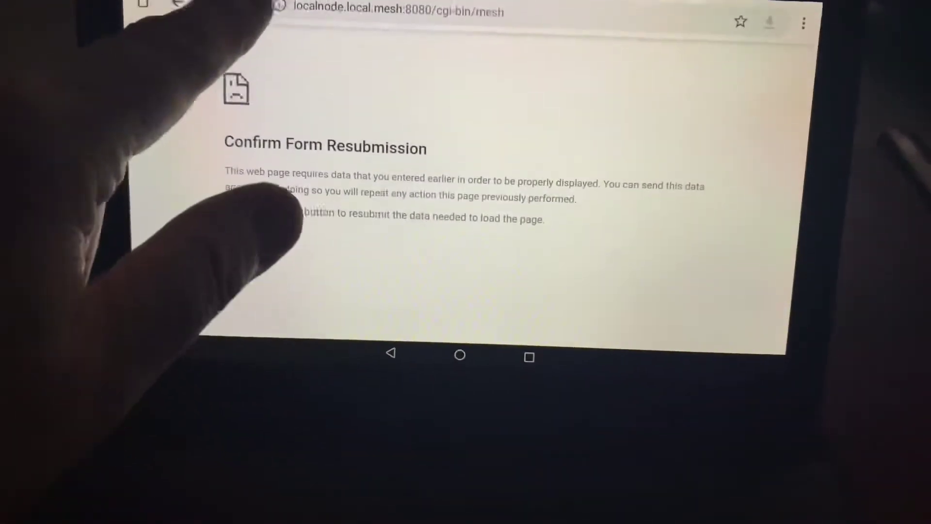
pyautogui.click(244, 8)
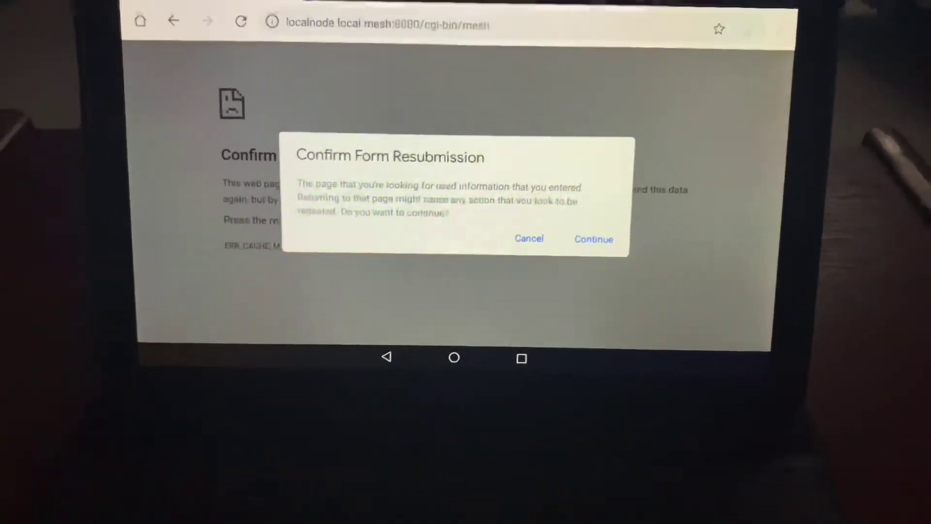
pyautogui.click(593, 249)
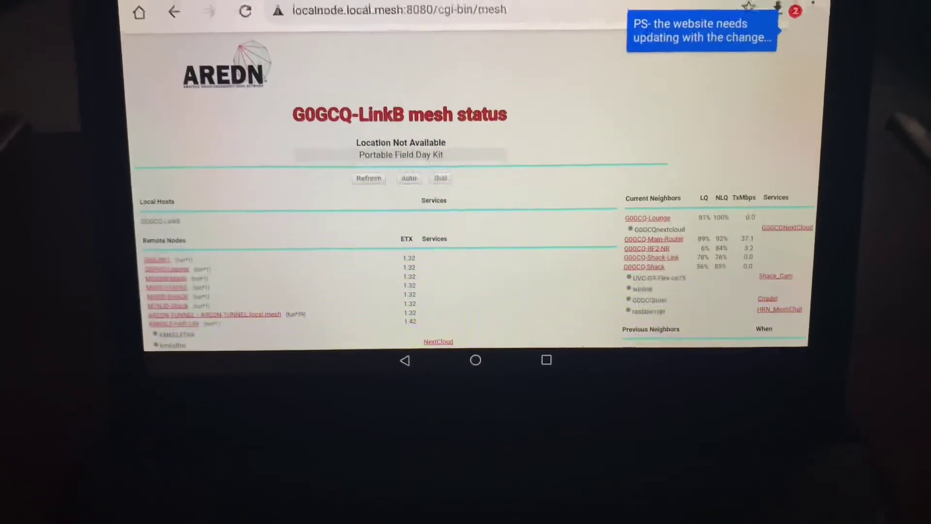
pyautogui.scroll(-2, 495, 218)
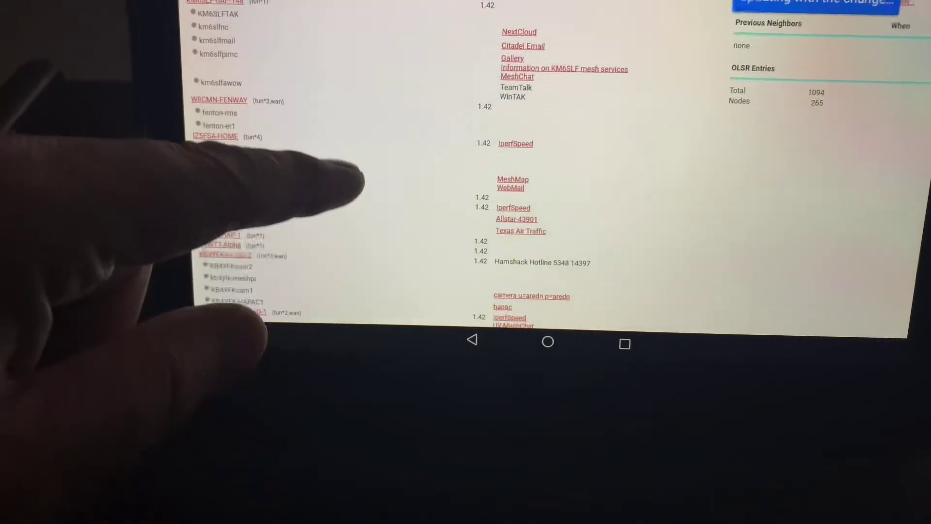
pyautogui.scroll(-2, 357, 175)
pyautogui.scroll(-1, 355, 131)
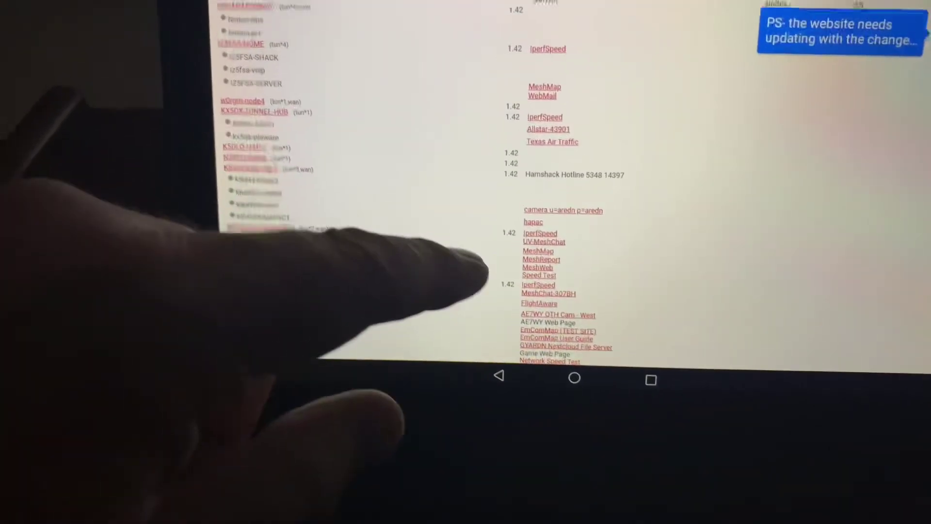
pyautogui.scroll(-1, 426, 208)
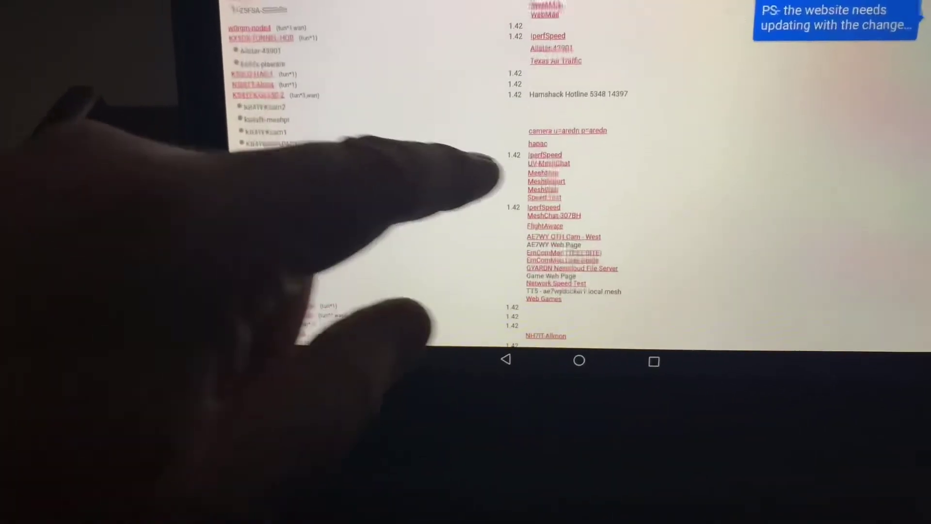
# - Open the Texas Air Traffic link from the Services column
pyautogui.click(557, 193)
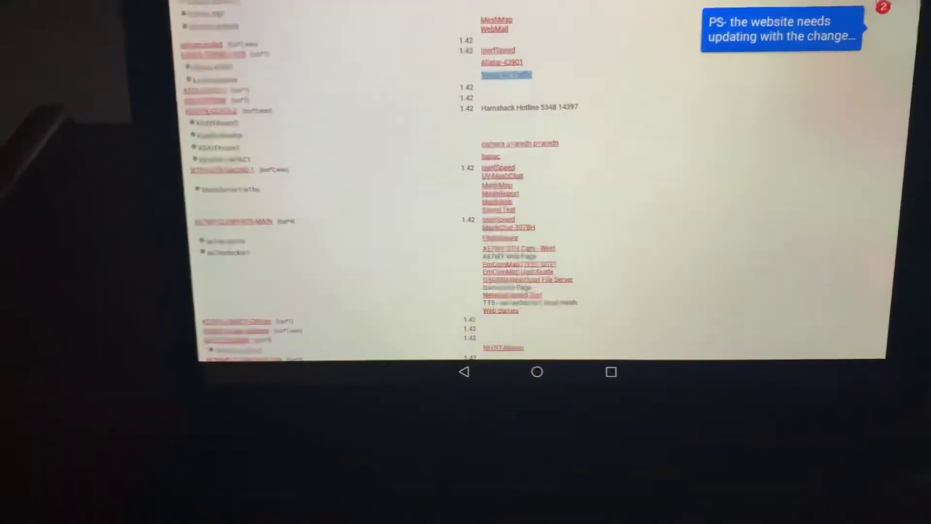